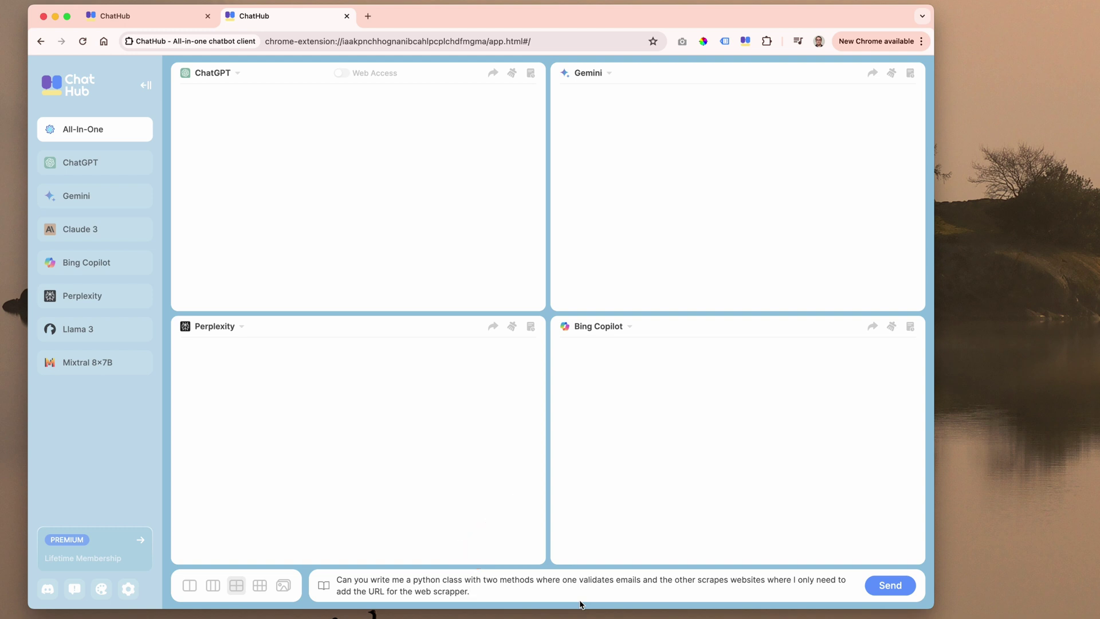
# - Send the Python class request to all four bots and highlight ChatGPT's two-method summary
pyautogui.click(898, 586)
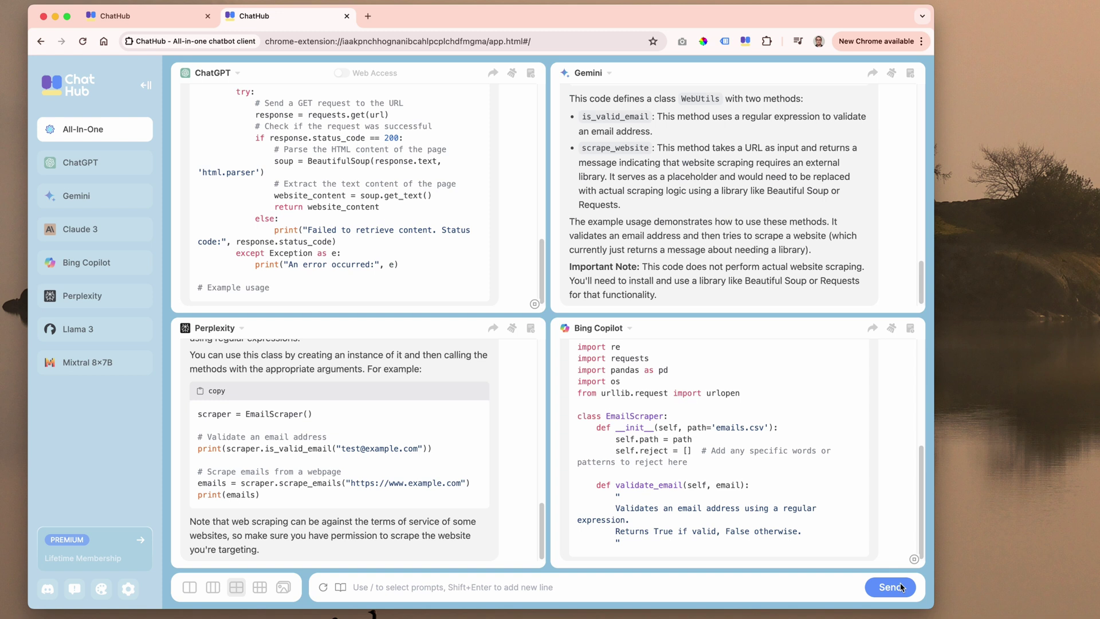
pyautogui.scroll(10, 537, 124)
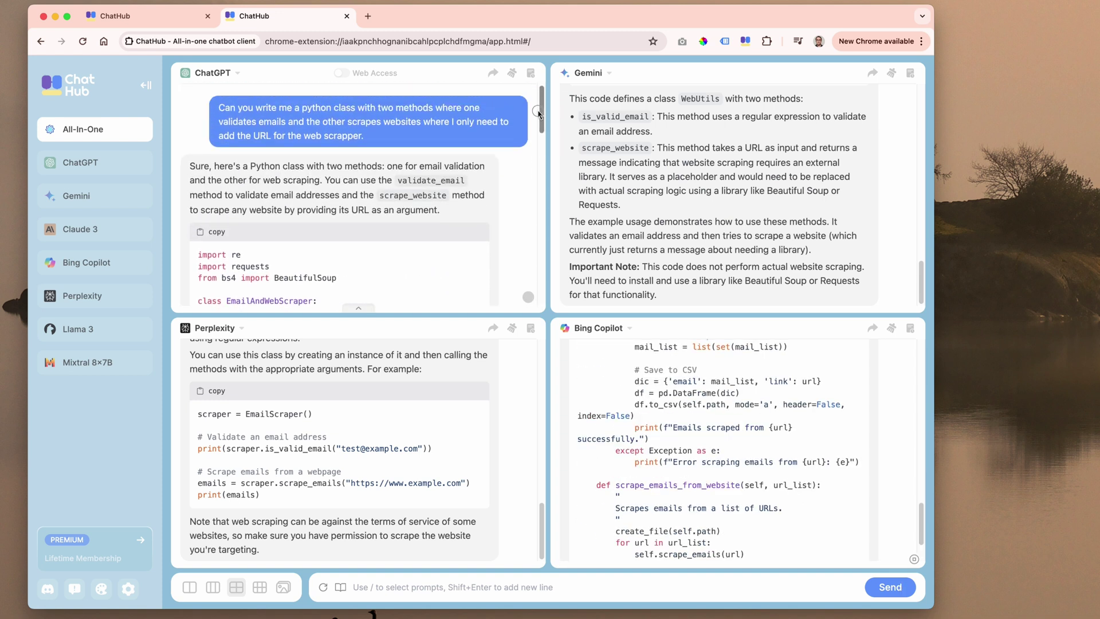
pyautogui.scroll(-2, 222, 107)
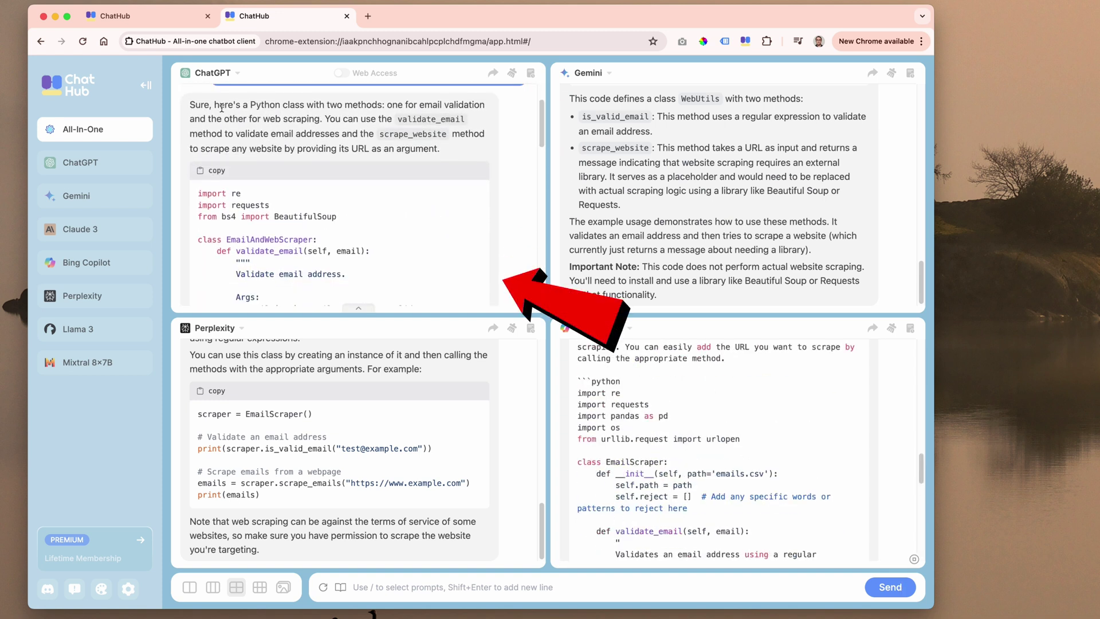
pyautogui.moveTo(222, 108); pyautogui.dragTo(344, 112)
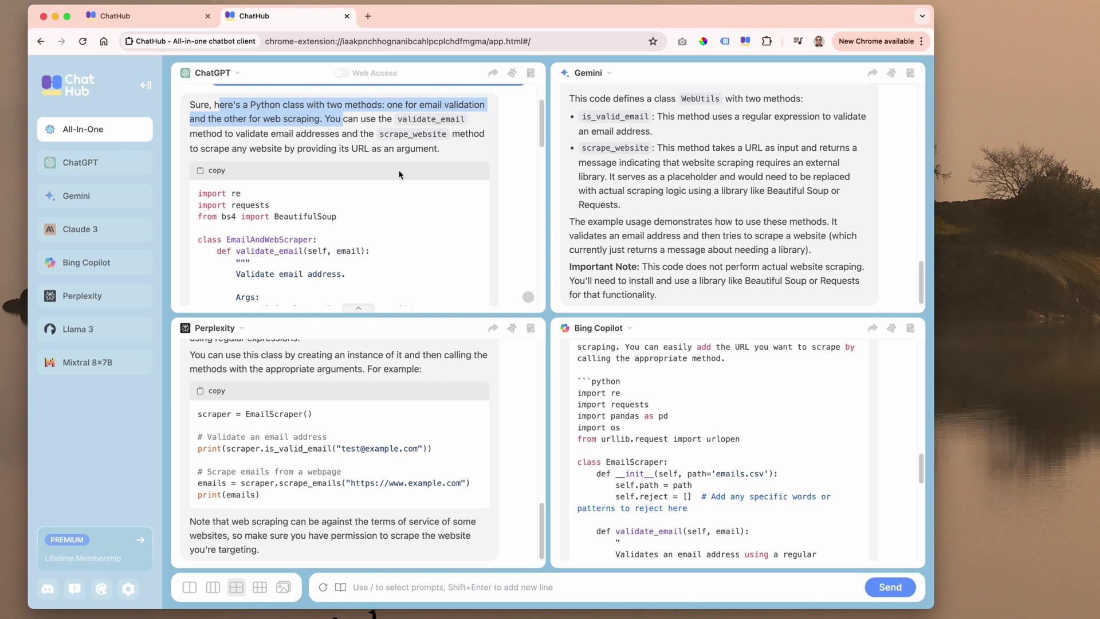
# - Make Chrome full screen and read through ChatGPT's EmailAndWebScraper class, usage and pip commands
pyautogui.press('ctrl+super+f')
pyautogui.scroll(-5, 542, 123)
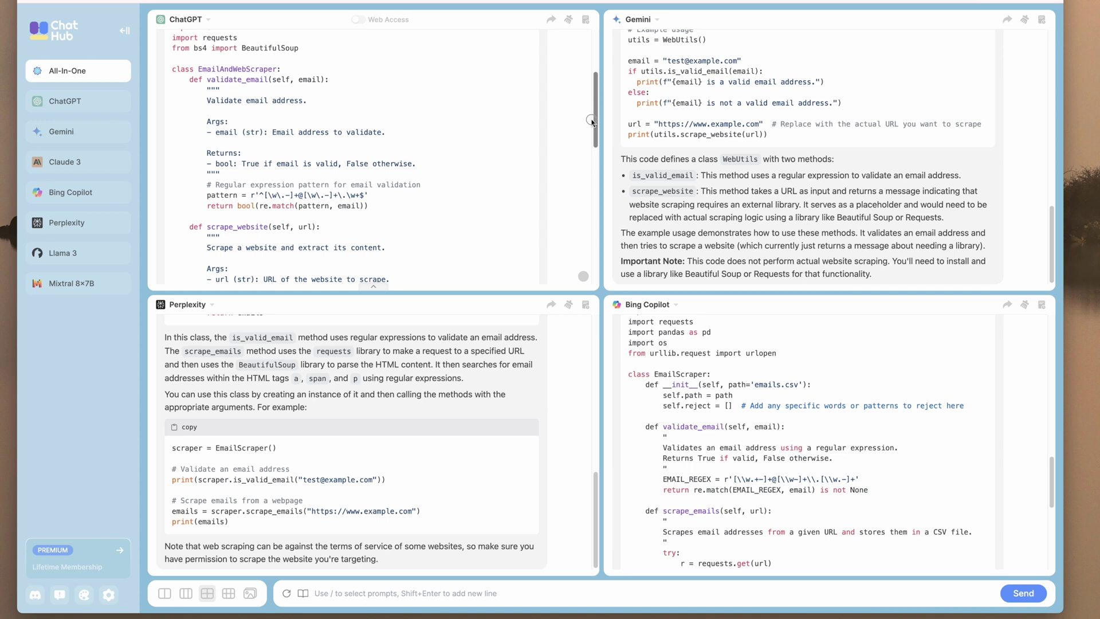
pyautogui.scroll(-3, 591, 121)
pyautogui.scroll(8, 591, 122)
pyautogui.scroll(-2, 515, 123)
pyautogui.scroll(2, 516, 122)
pyautogui.moveTo(172, 122); pyautogui.dragTo(473, 123)
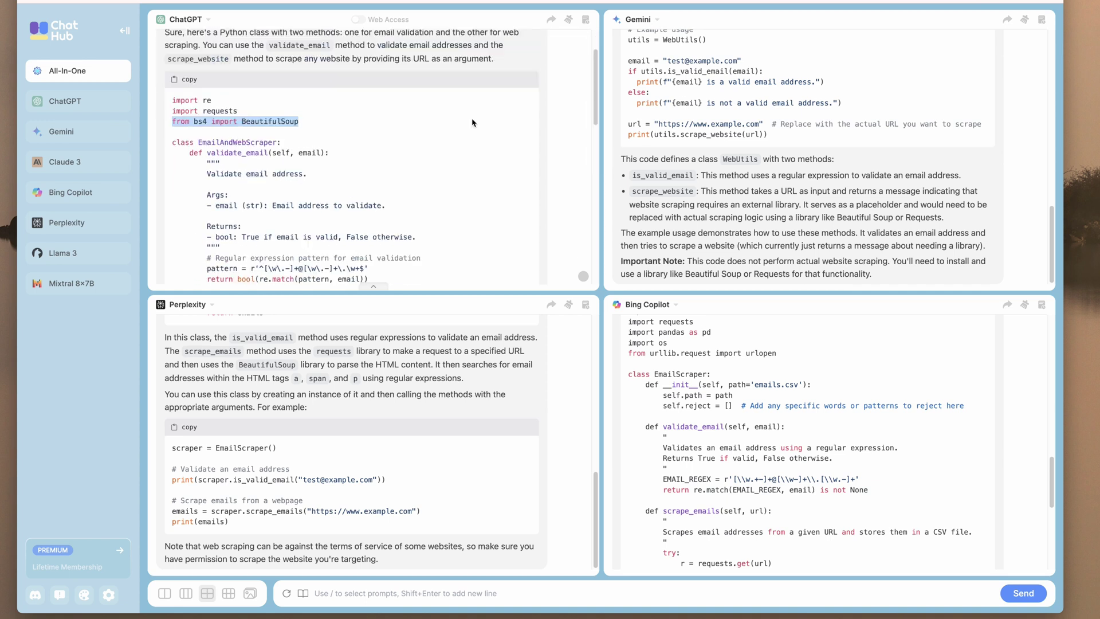
pyautogui.moveTo(586, 98); pyautogui.dragTo(593, 234)
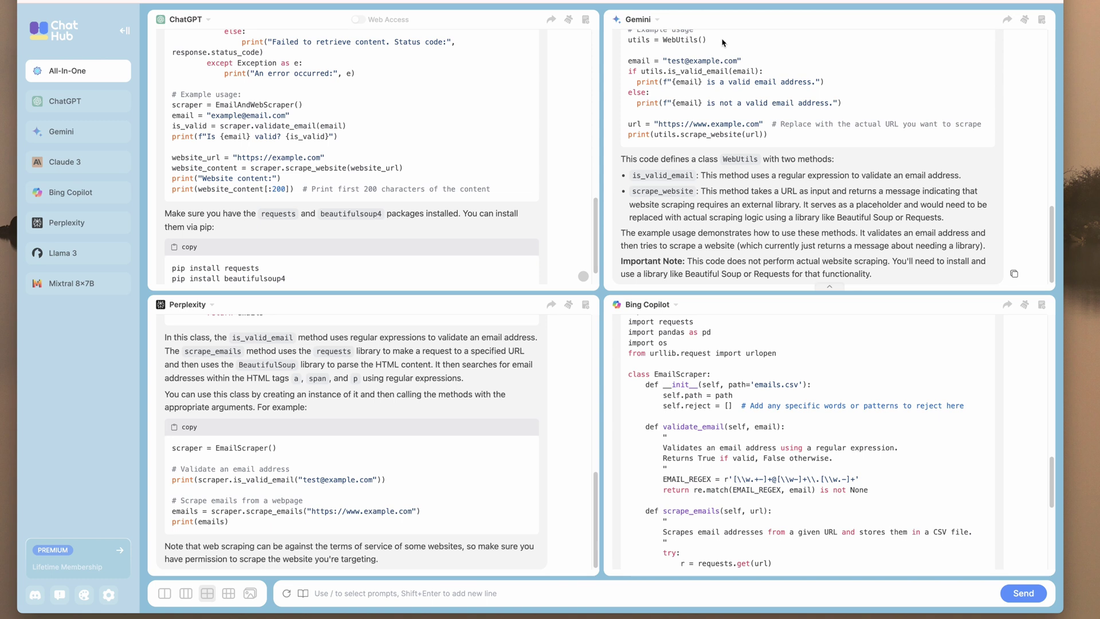
pyautogui.scroll(10, 785, 84)
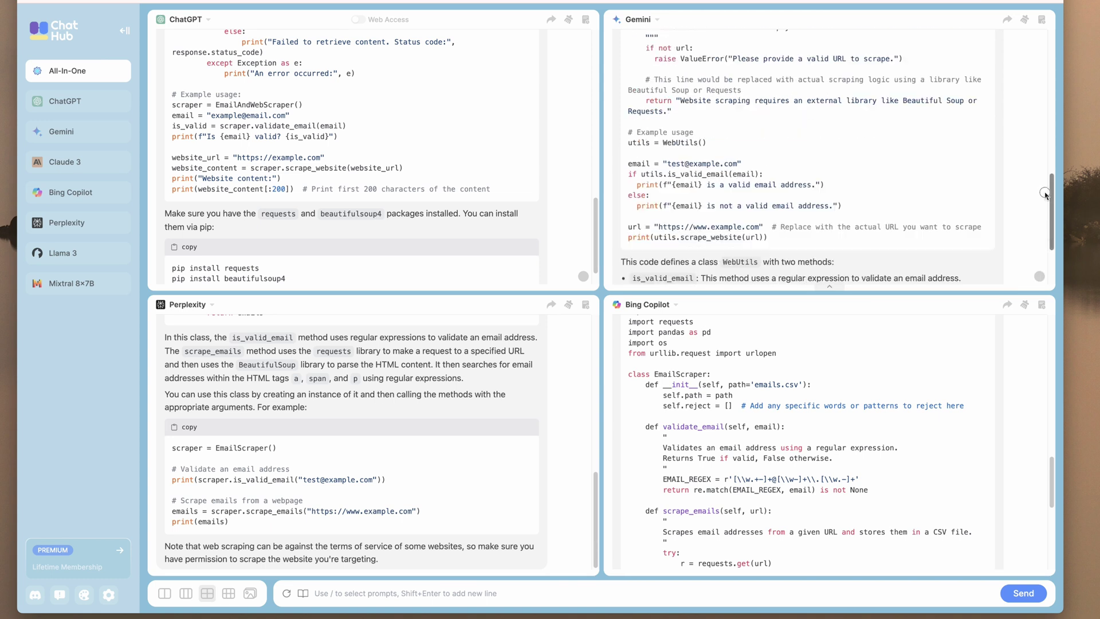
pyautogui.moveTo(725, 92); pyautogui.dragTo(969, 119)
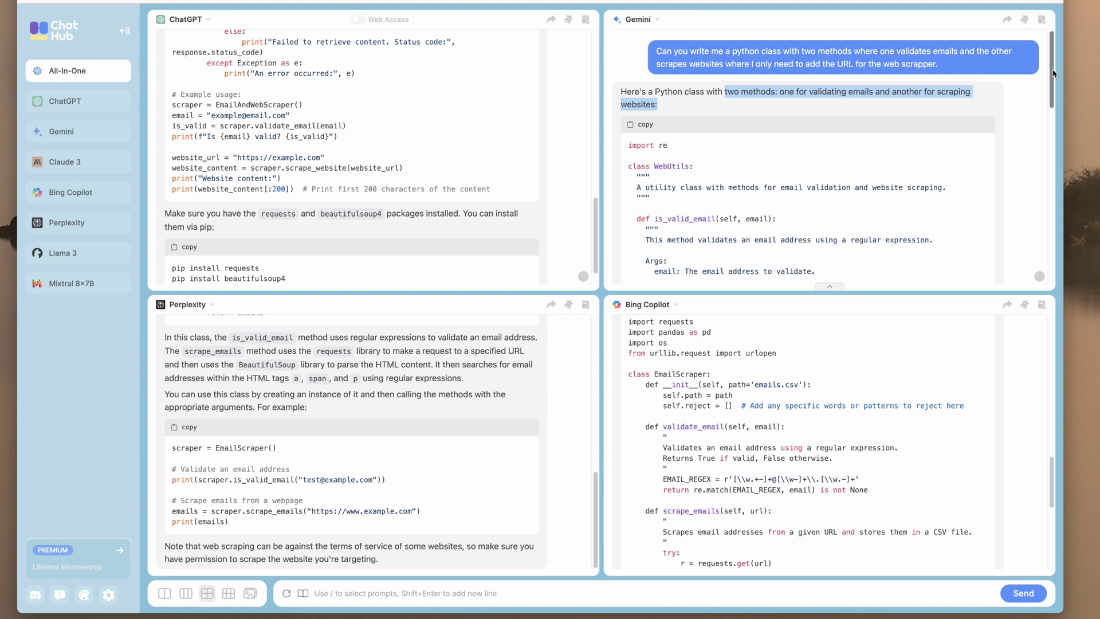
pyautogui.scroll(-7, 1052, 74)
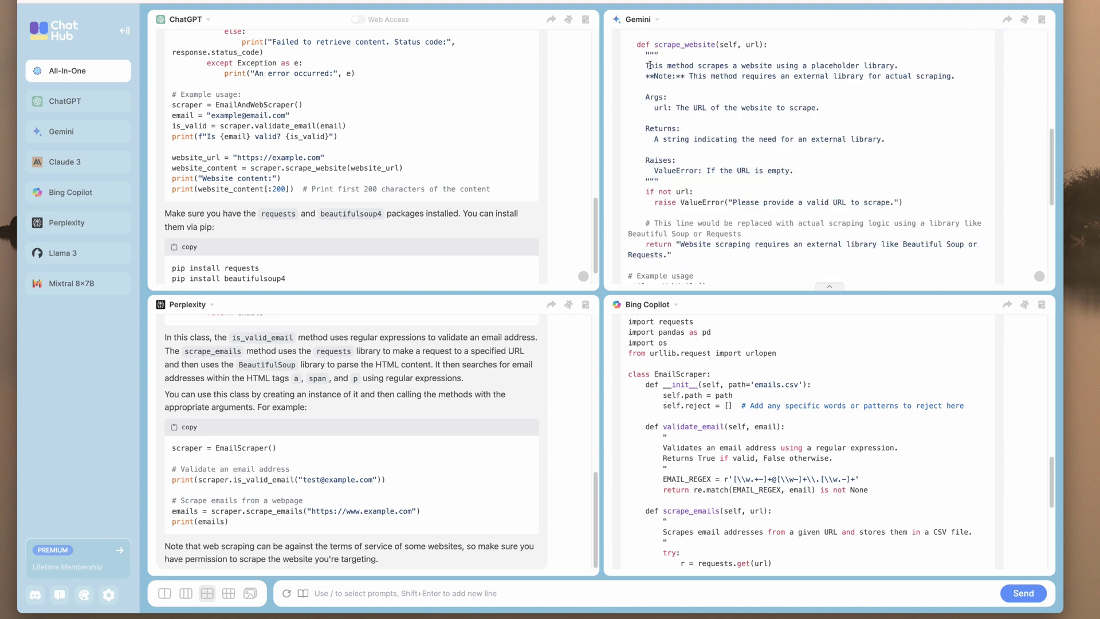
pyautogui.moveTo(647, 66); pyautogui.dragTo(969, 117)
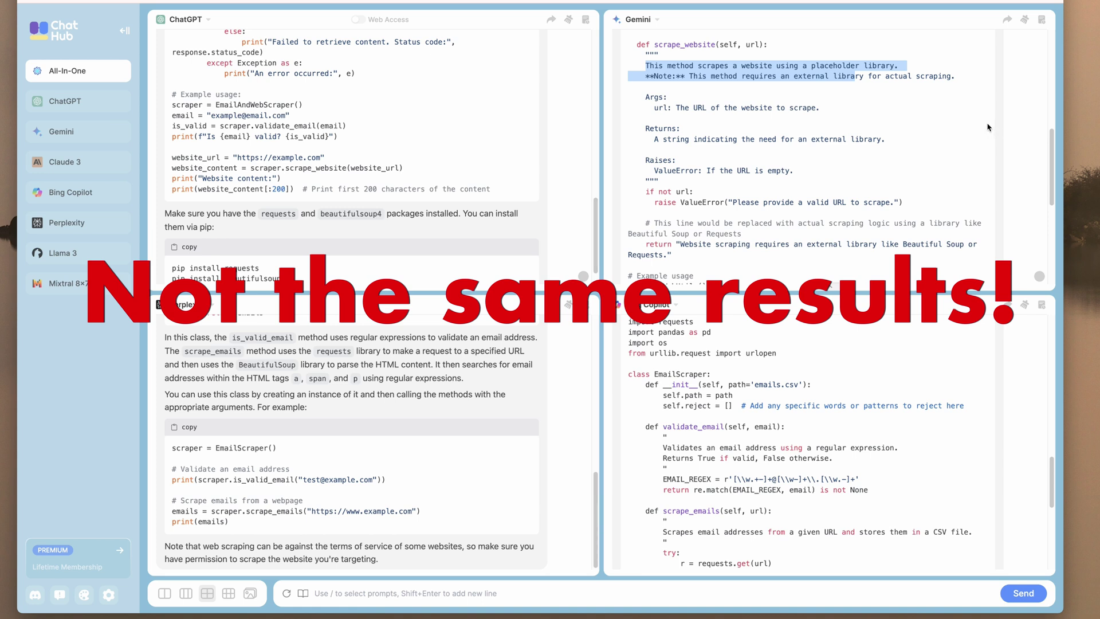
pyautogui.scroll(-5, 988, 127)
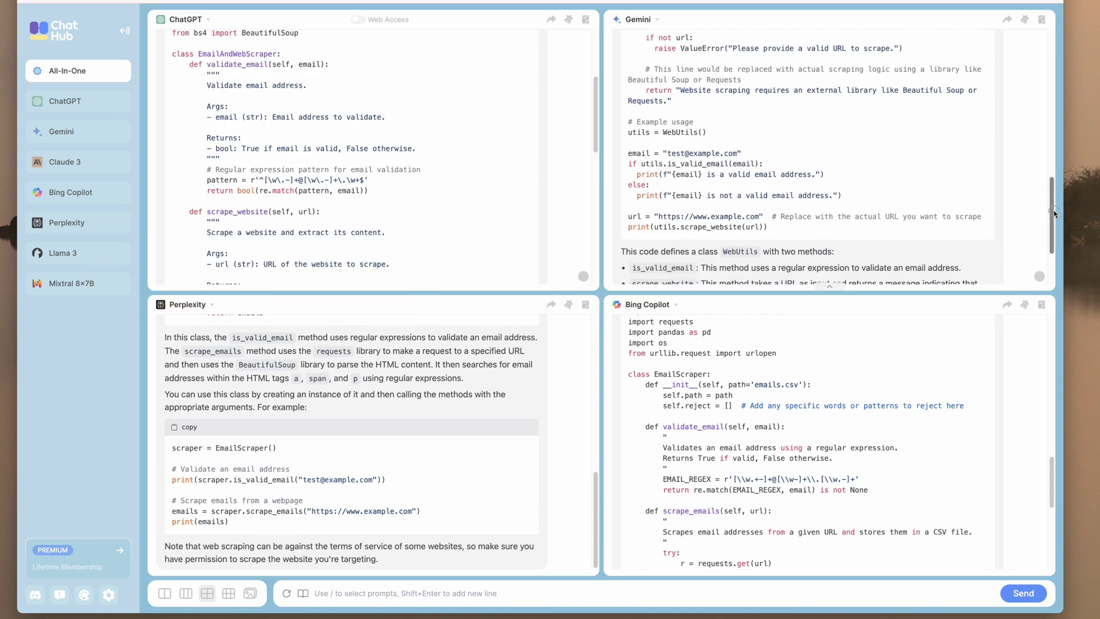
pyautogui.scroll(5, 1026, 149)
pyautogui.moveTo(1056, 167)
pyautogui.mouseDown()
pyautogui.moveTo(1046, 67)
pyautogui.moveTo(1049, 166)
pyautogui.mouseUp()
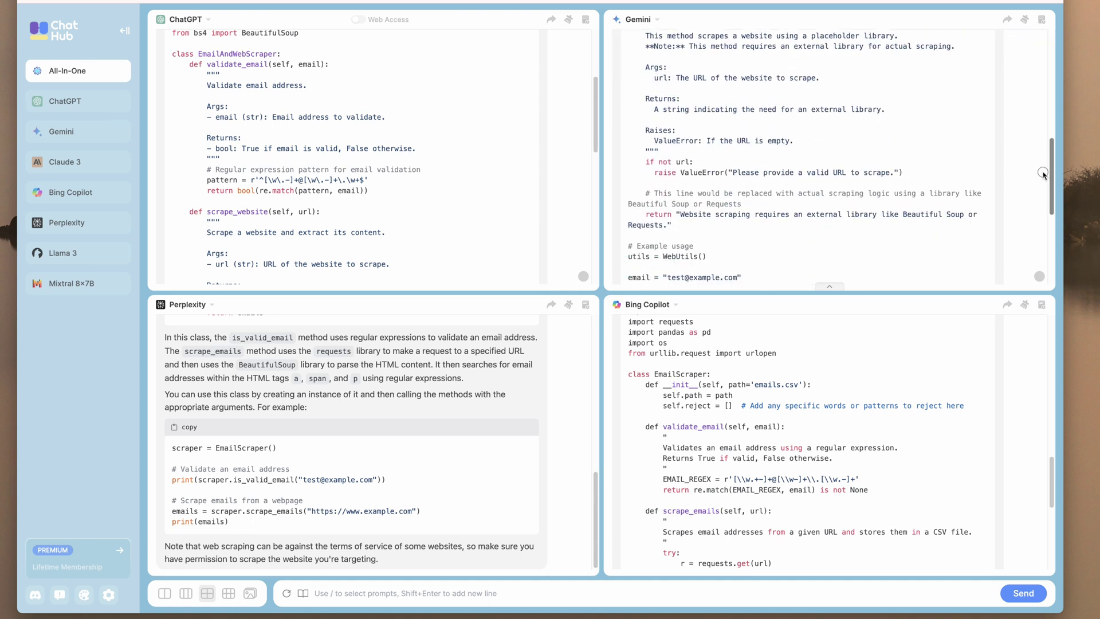
pyautogui.moveTo(596, 140); pyautogui.dragTo(596, 57)
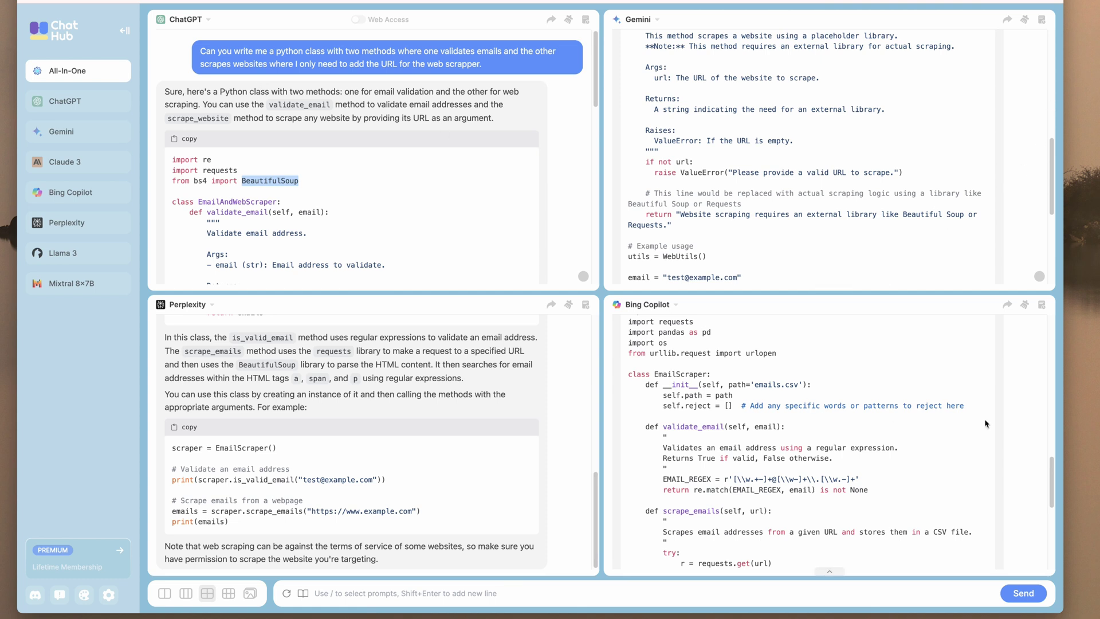
pyautogui.click(935, 304)
pyautogui.moveTo(1050, 470); pyautogui.dragTo(1044, 410)
pyautogui.moveTo(654, 367); pyautogui.dragTo(843, 513)
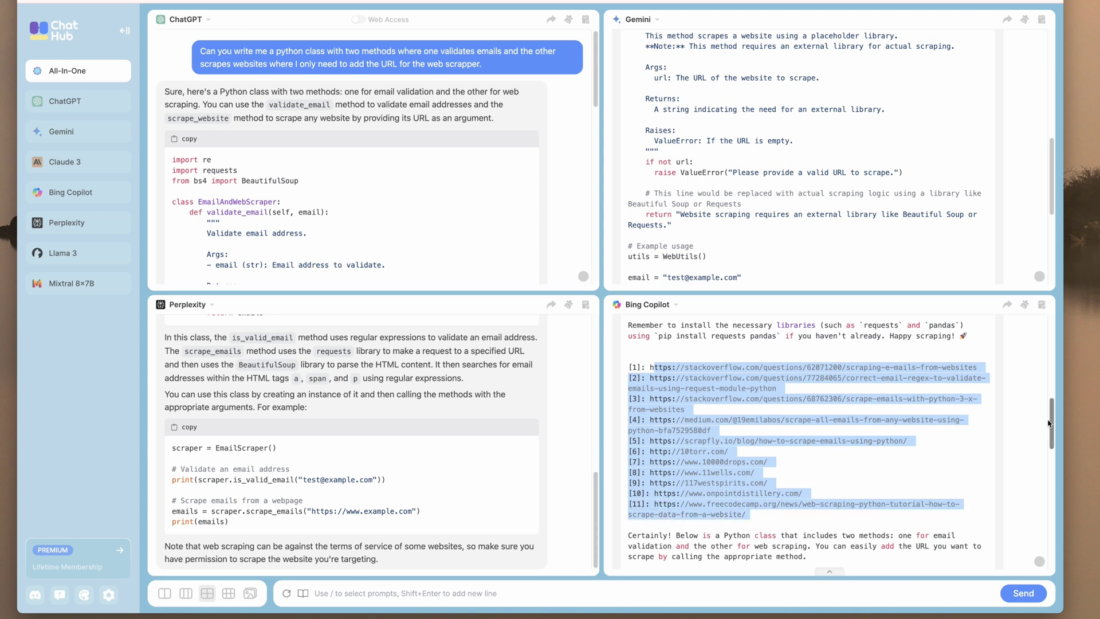
pyautogui.scroll(-3, 1049, 423)
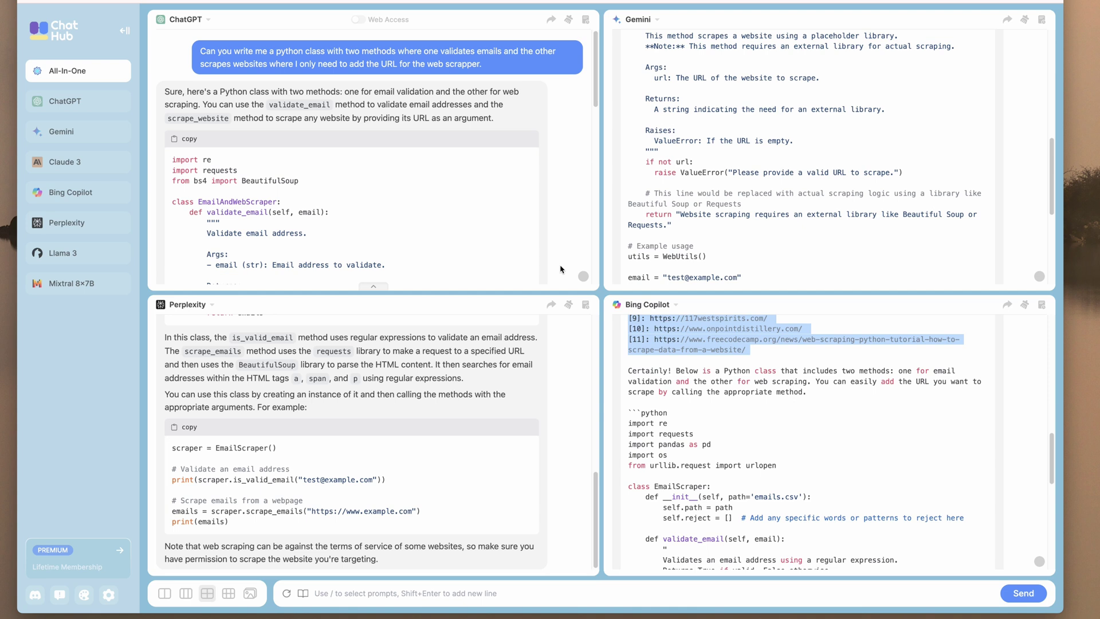
pyautogui.scroll(-10, 1036, 534)
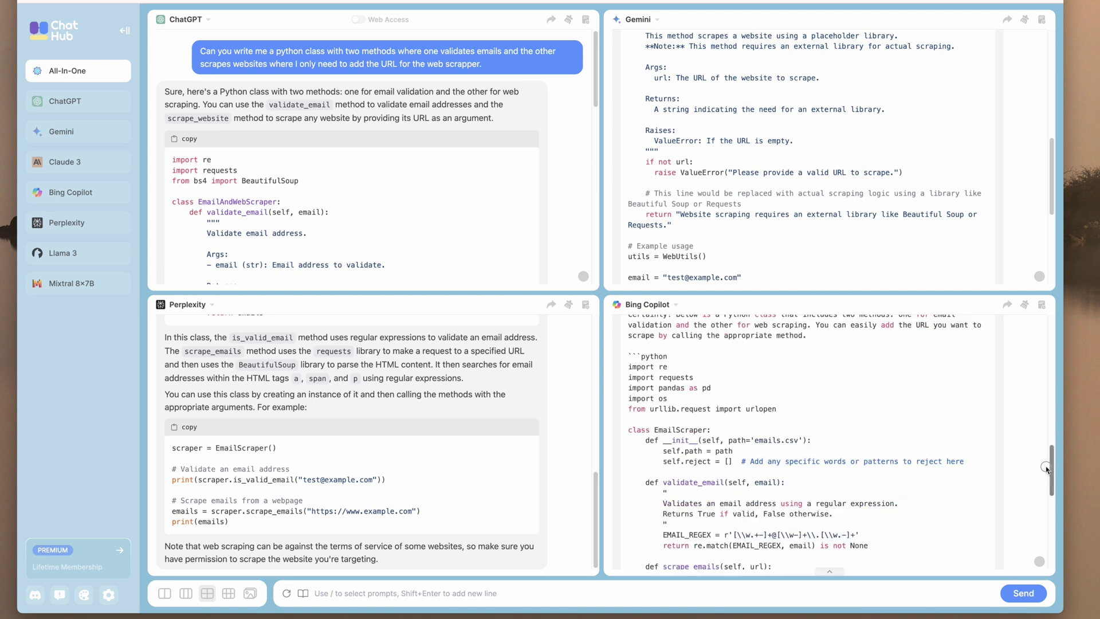
# - Clear all four panes and send 'Can you help me choose a good domain name?'
pyautogui.click(571, 23)
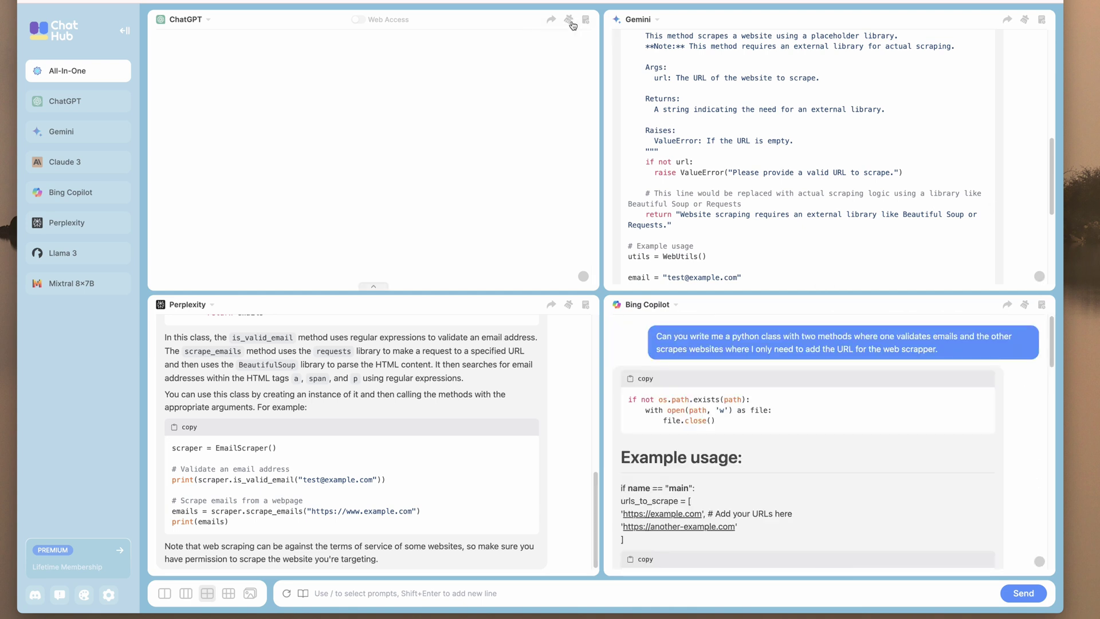
pyautogui.click(1023, 20)
pyautogui.click(568, 304)
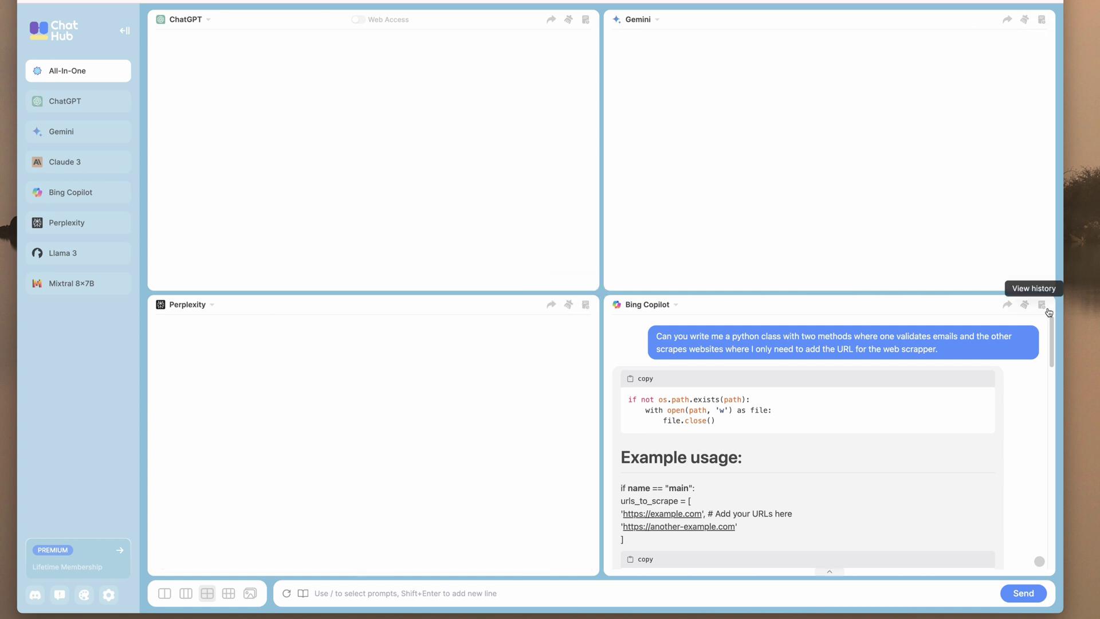
pyautogui.click(1024, 304)
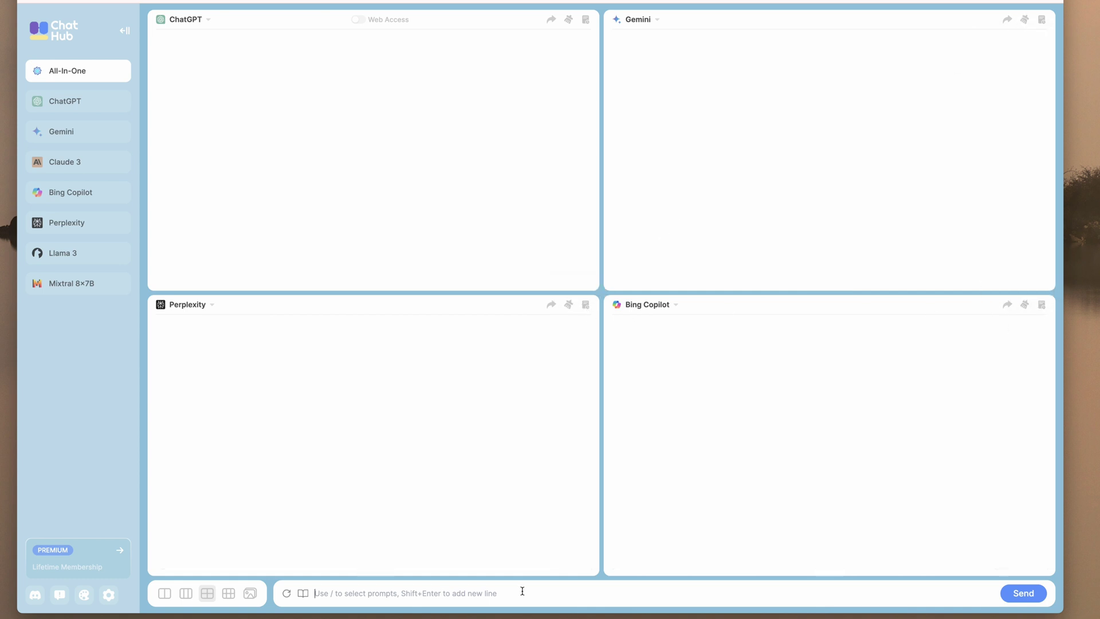
pyautogui.write('Can you help me choose a good domain name?')
pyautogui.press('Return')
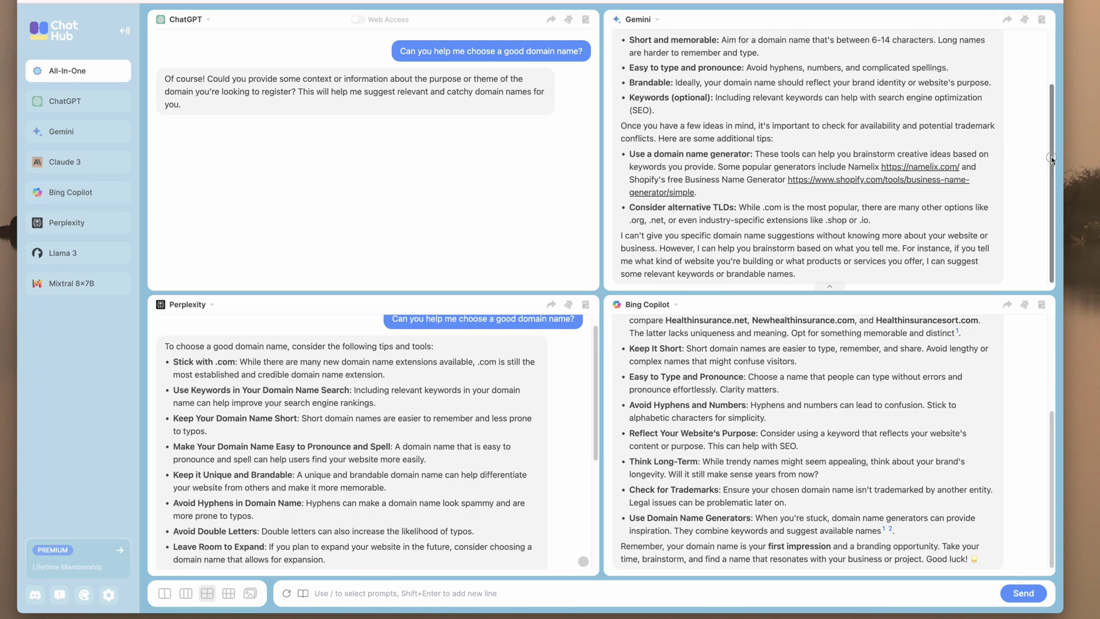
# - Scroll through the domain-name replies and highlight Perplexity's first tips
pyautogui.scroll(3, 1044, 160)
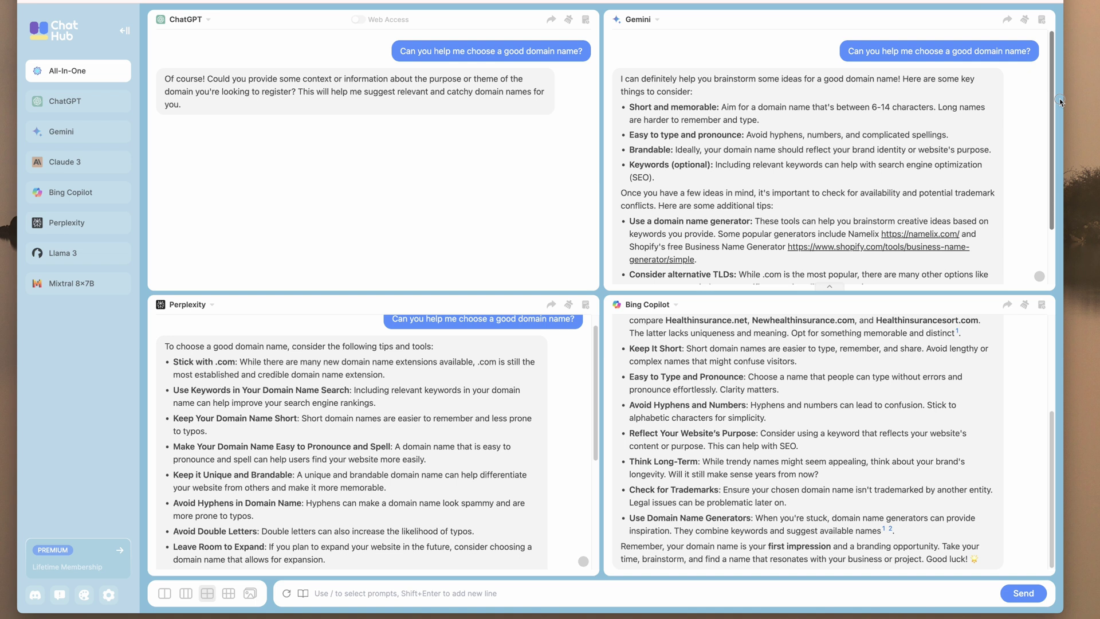
pyautogui.moveTo(1060, 101); pyautogui.dragTo(1059, 119)
pyautogui.scroll(1, 1059, 119)
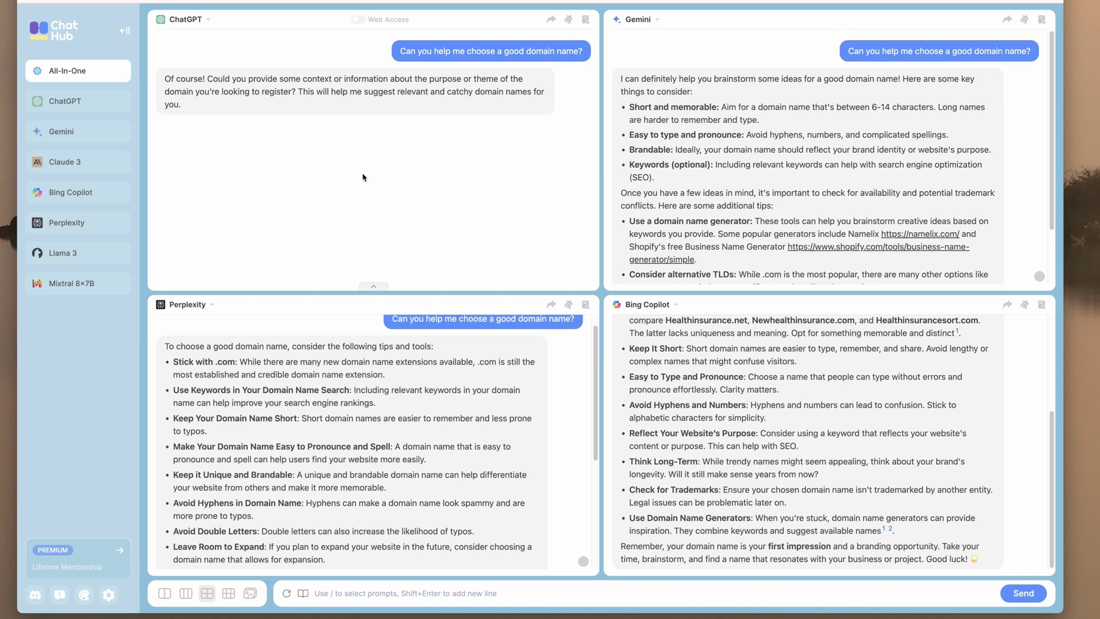
pyautogui.moveTo(1051, 441); pyautogui.dragTo(1057, 328)
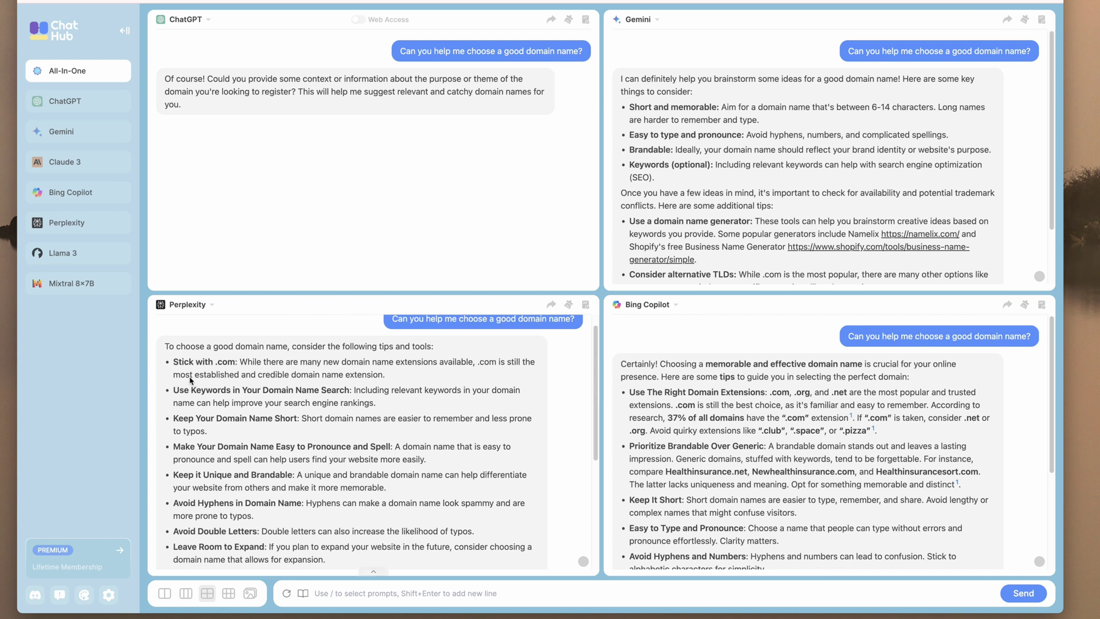
pyautogui.moveTo(179, 363); pyautogui.dragTo(376, 404)
pyautogui.click(350, 444)
# - Ask all bots for a domain for a new coffee shop in New York City
pyautogui.write('I need a domain')
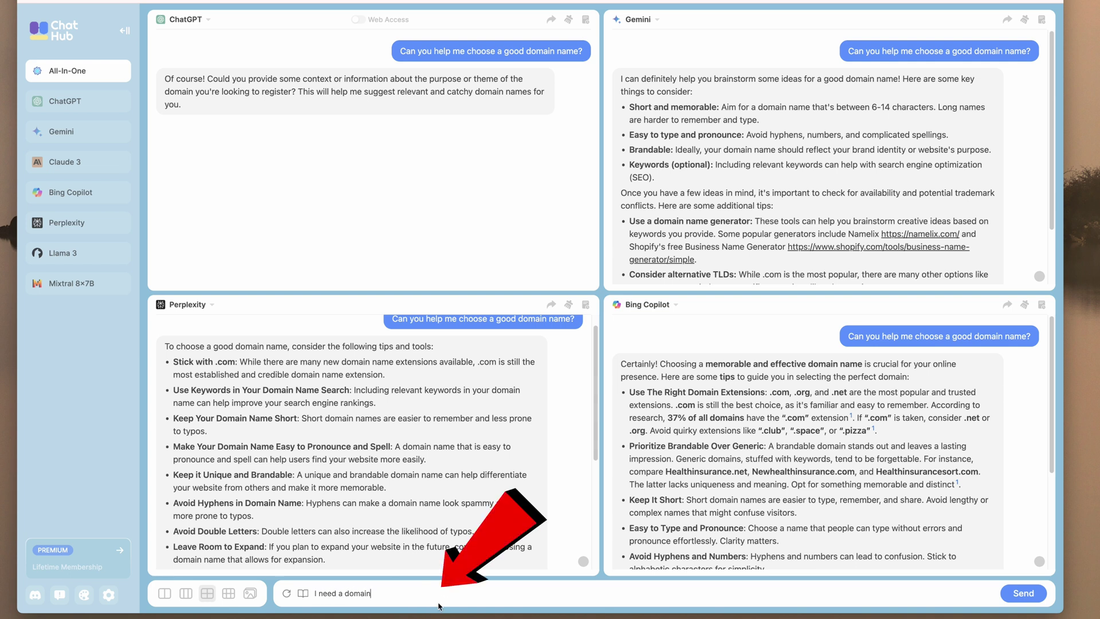
pyautogui.write(' for a new coffee shop located in Ne')
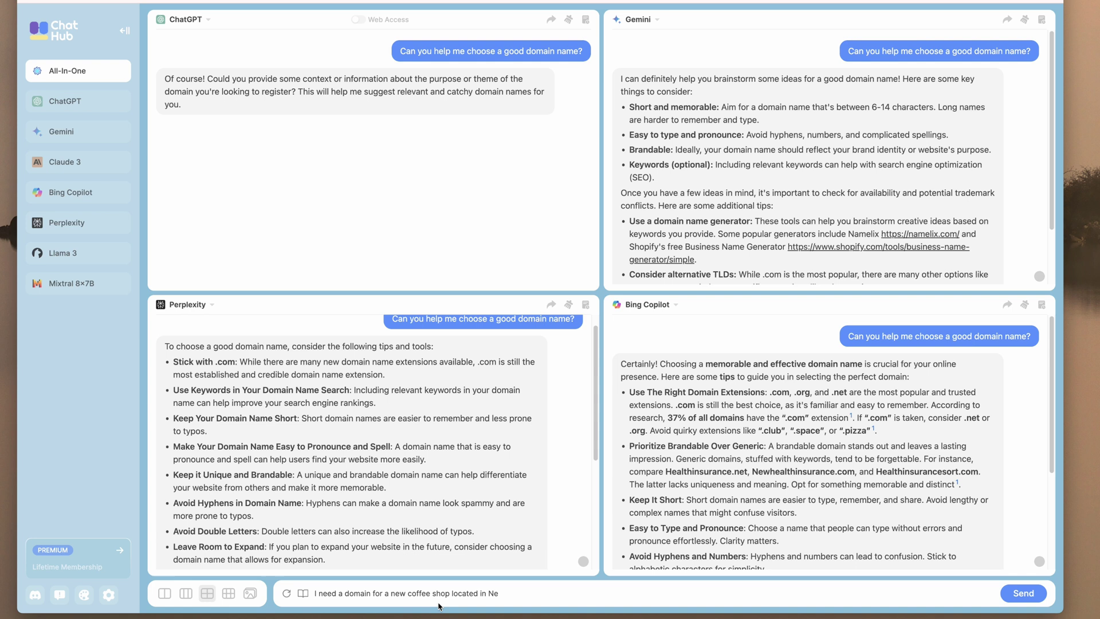
pyautogui.write('city')
pyautogui.press('Return')
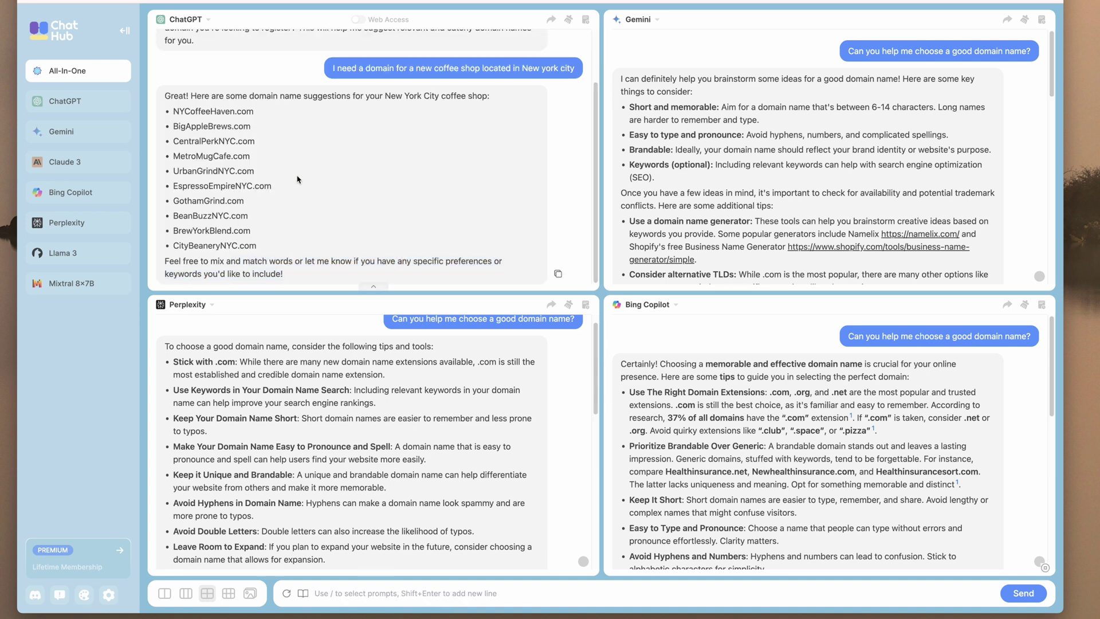
# - Highlight ChatGPT's suggested domains and Perplexity's answer, then scroll further down
pyautogui.moveTo(177, 115); pyautogui.dragTo(338, 246)
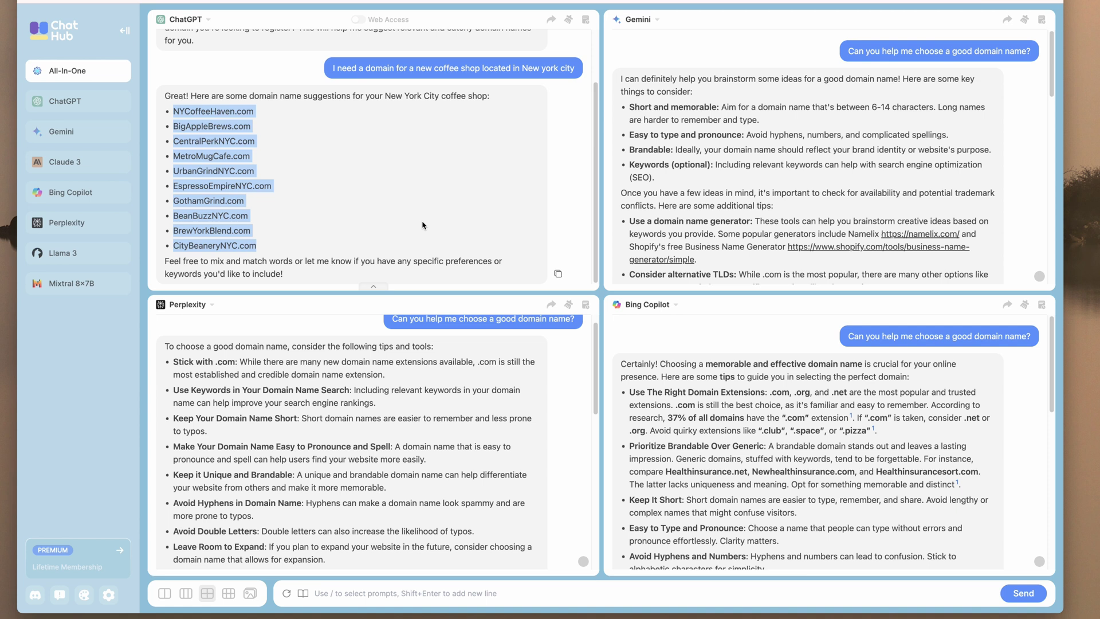
pyautogui.moveTo(594, 347); pyautogui.dragTo(588, 499)
pyautogui.moveTo(219, 400); pyautogui.dragTo(458, 503)
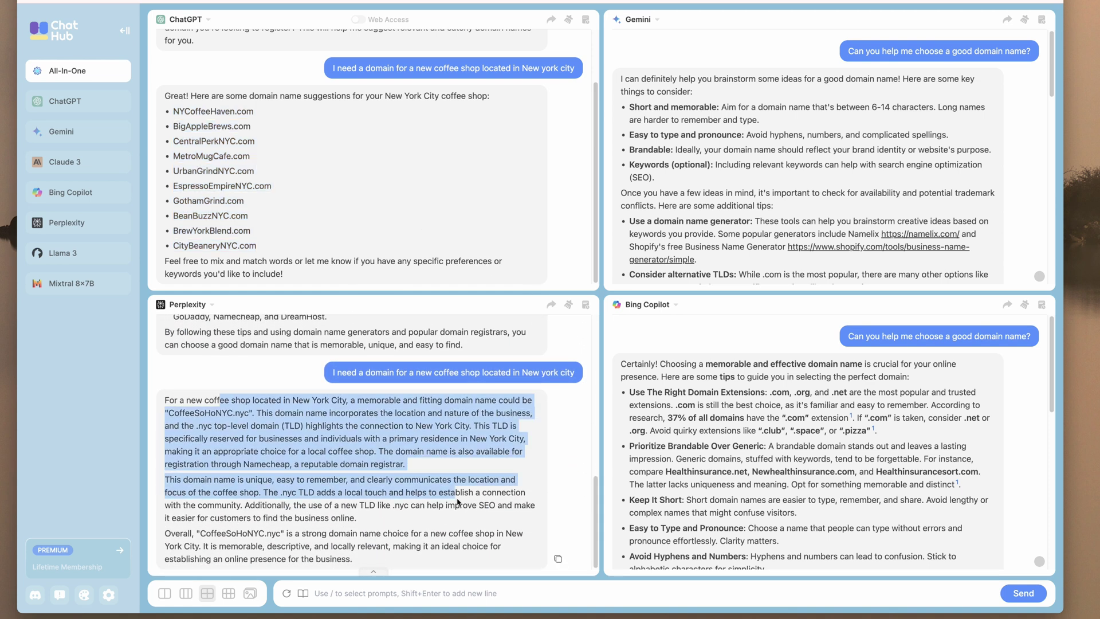
pyautogui.click(602, 452)
pyautogui.scroll(-10, 831, 401)
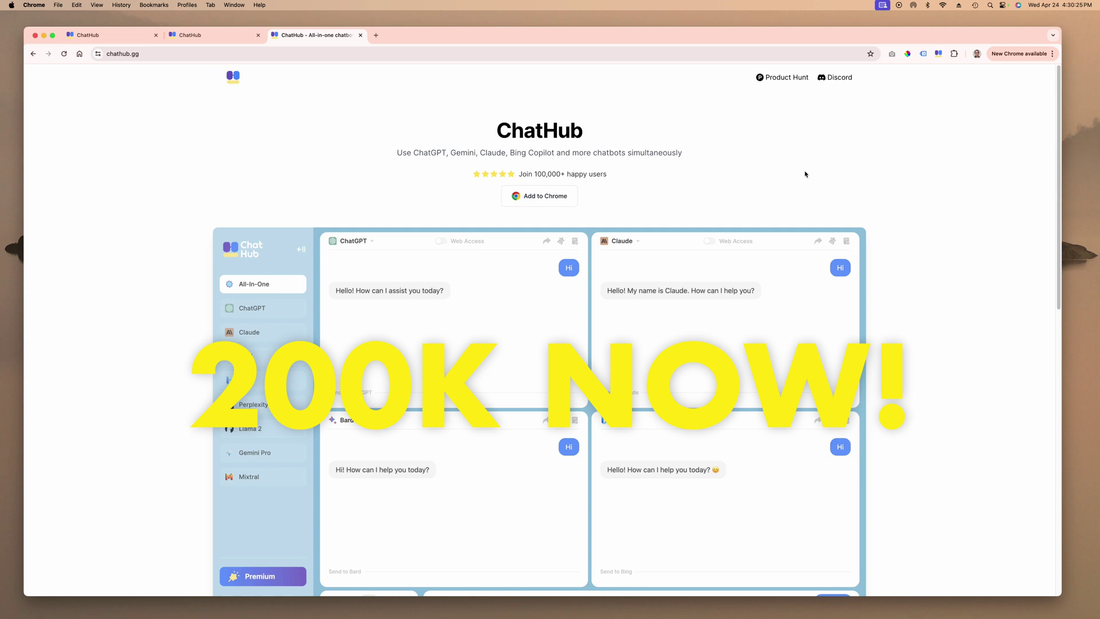
# - Zoom the chathub.gg homepage to about 150% and scroll down to the demo Bard and Bing panels
pyautogui.press('super+equal')
pyautogui.press('super+equal')
pyautogui.press('super+equal')
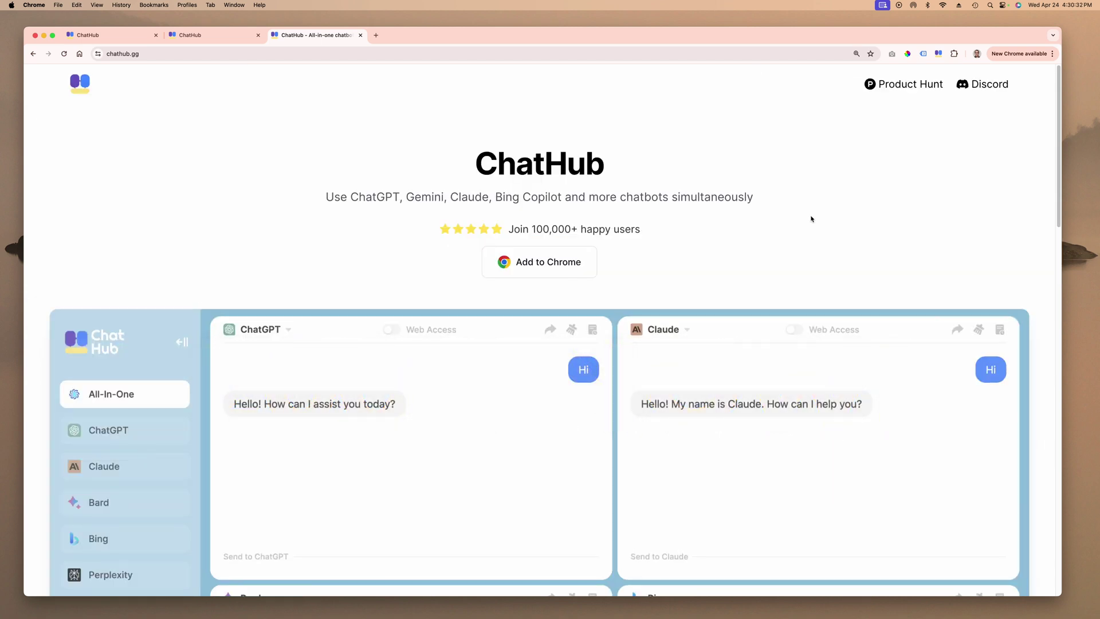
pyautogui.scroll(-6, 810, 218)
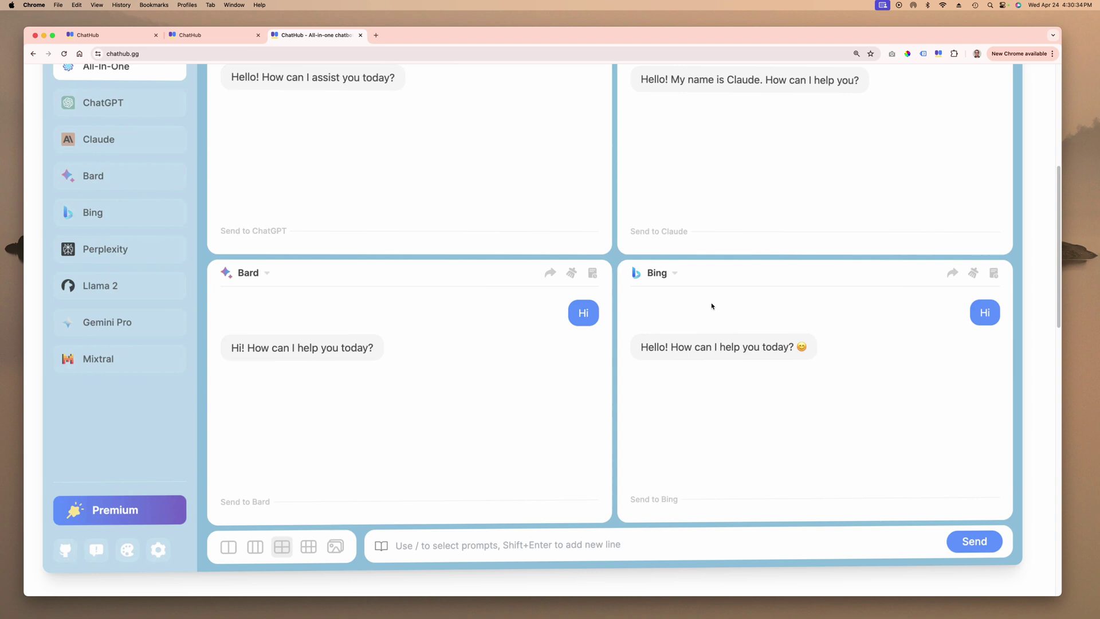